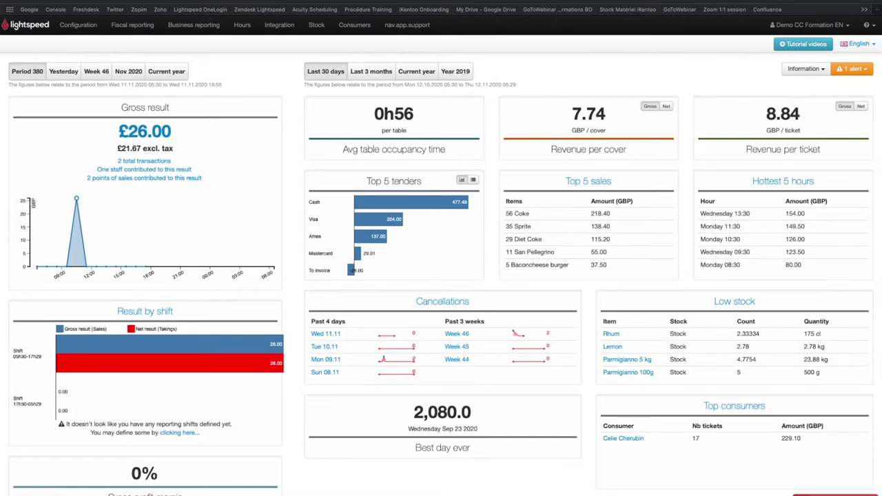
# Start a new item sequence from the Configuration Items page
pyautogui.click(78, 25)
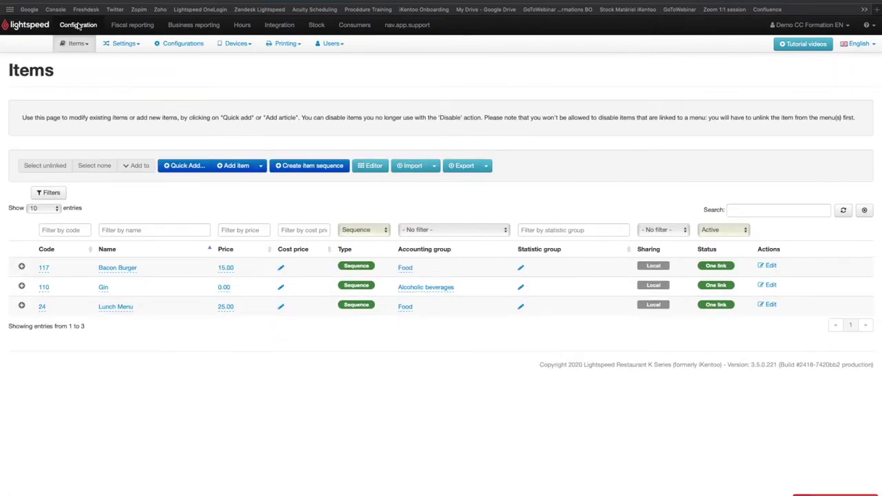
pyautogui.click(308, 167)
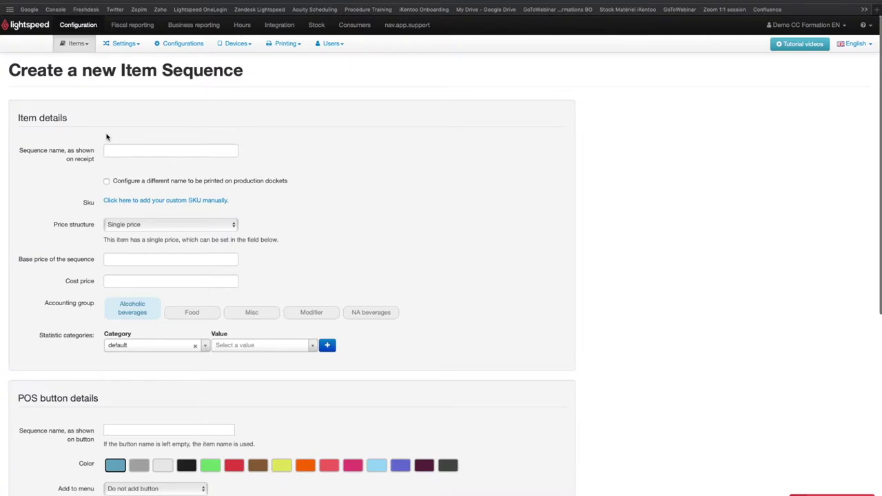
# Name the new sequence 'Daily Menu'
pyautogui.click(116, 149)
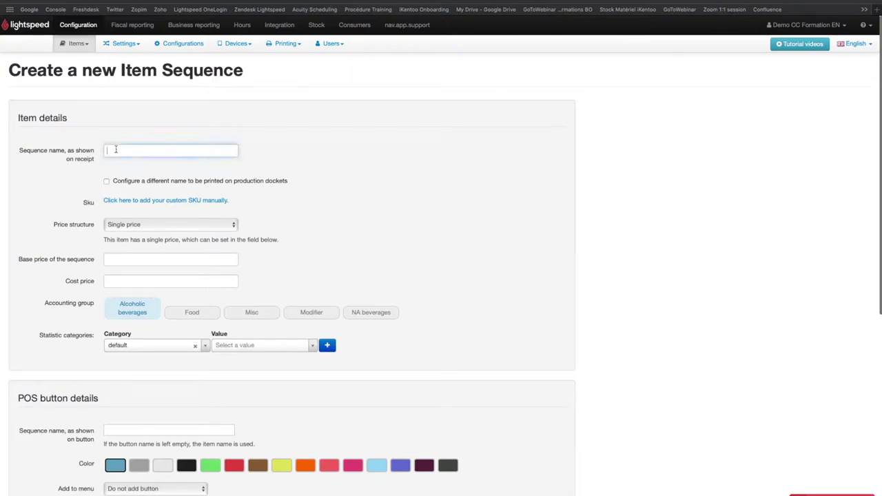
pyautogui.write('Daily Menu')
pyautogui.click(51, 178)
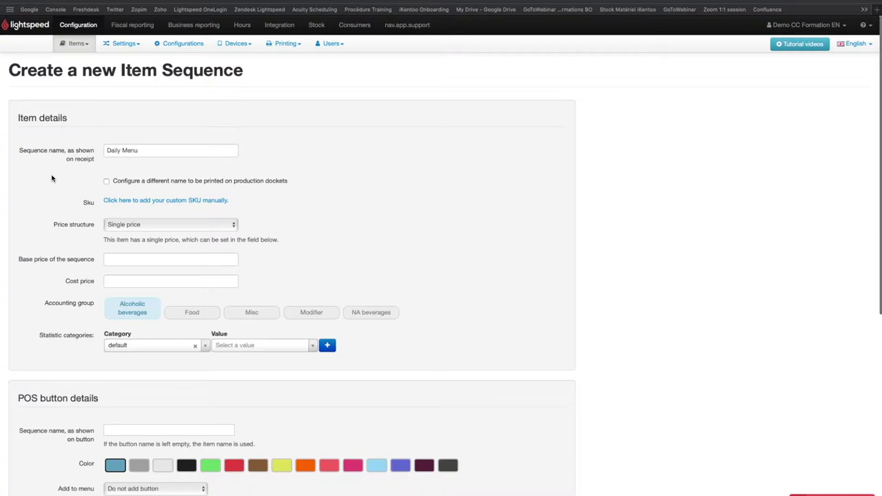
# Set base price 24, cost price 12 and the Food accounting group
pyautogui.scroll(-3, 52, 179)
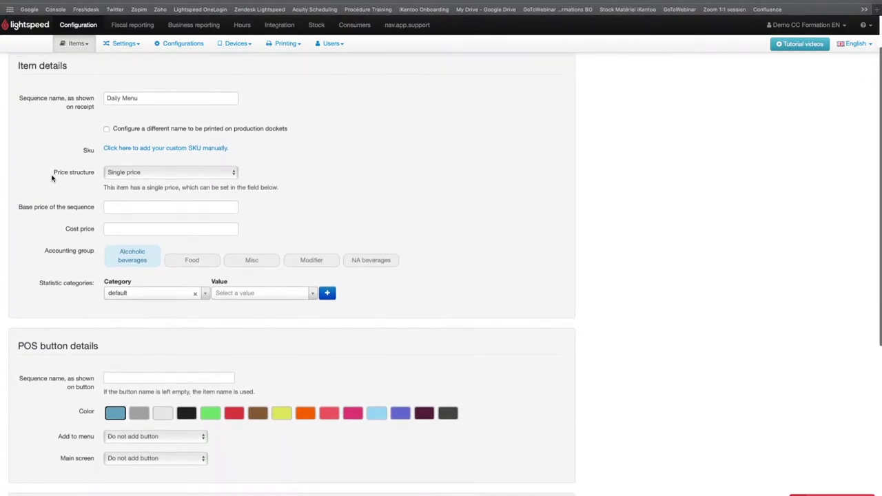
pyautogui.click(117, 196)
pyautogui.write('24')
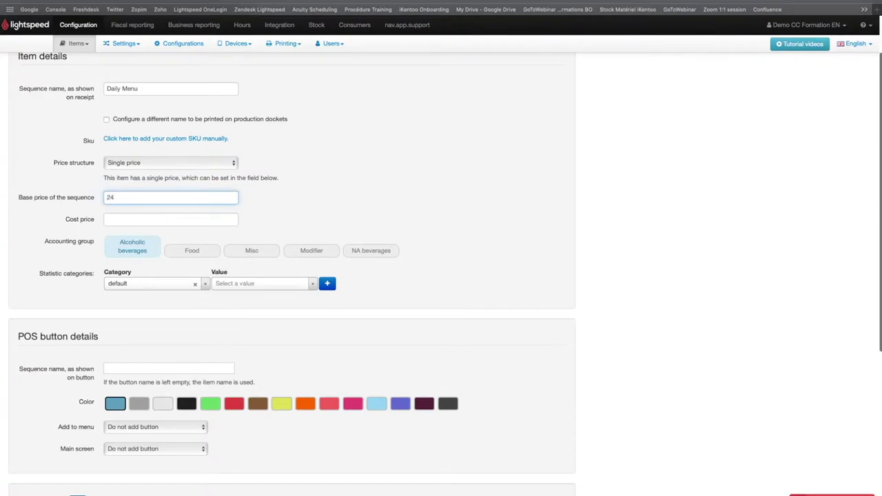
pyautogui.press('Tab')
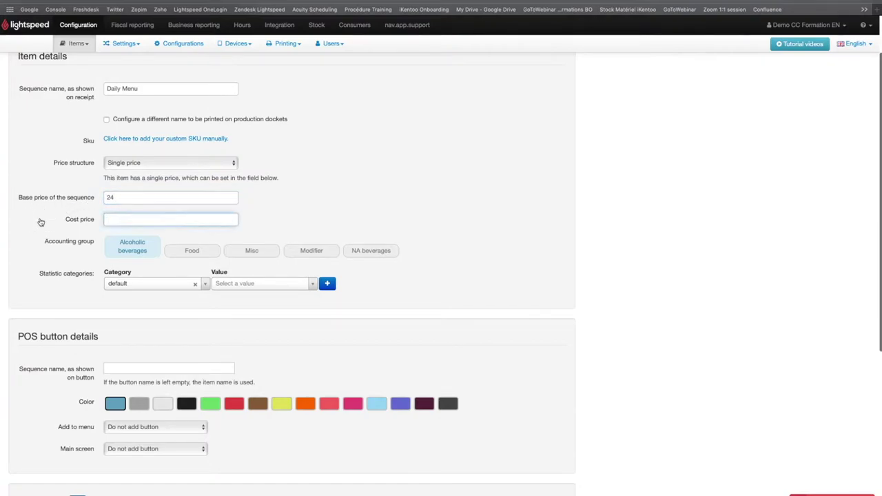
pyautogui.scroll(-2, 40, 222)
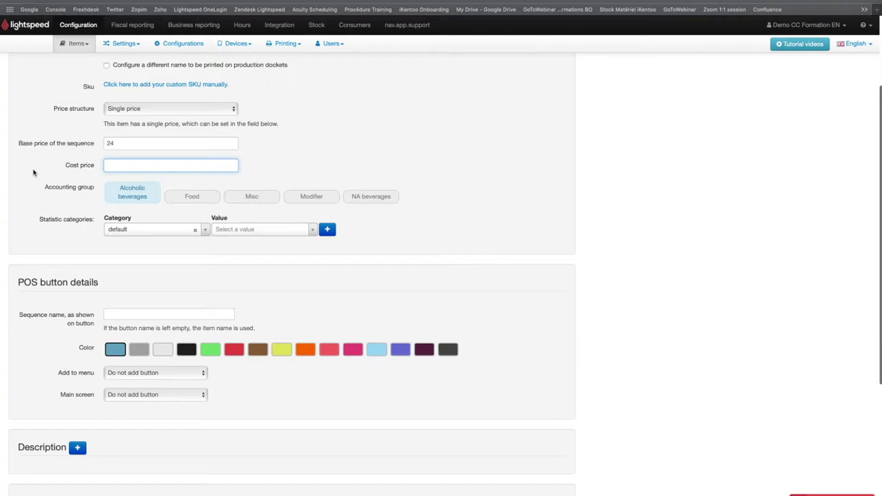
pyautogui.write('12')
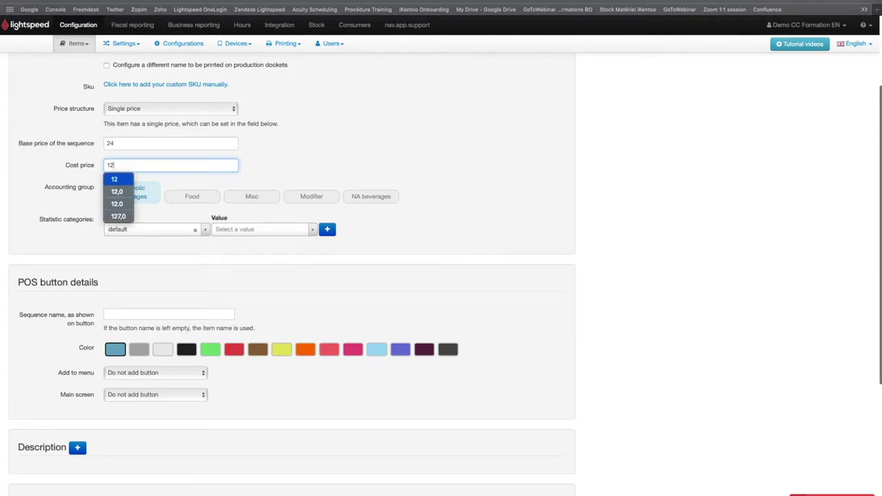
pyautogui.click(32, 166)
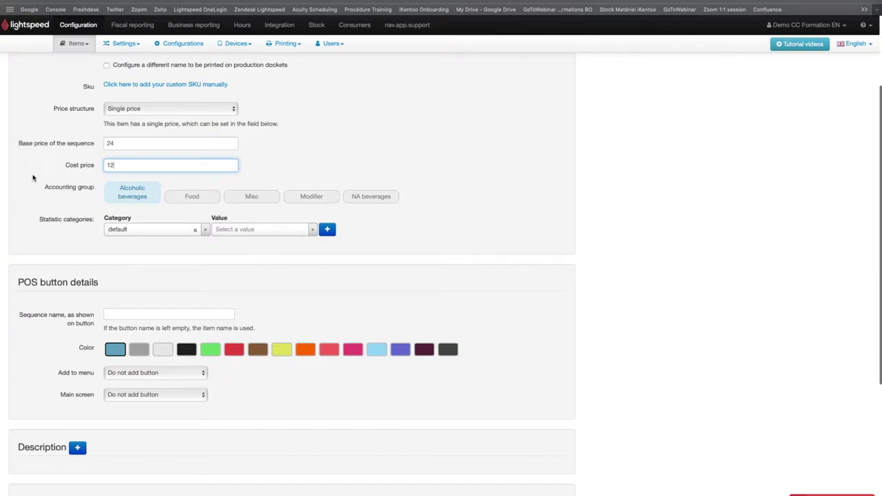
pyautogui.click(196, 200)
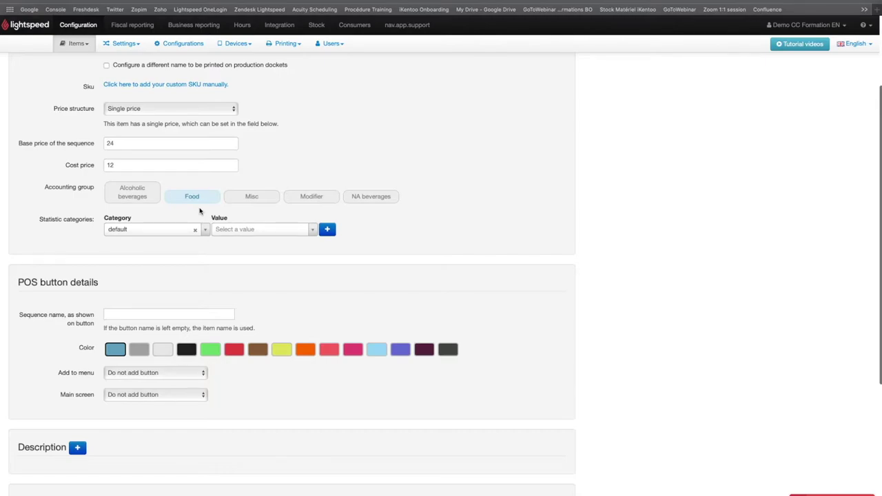
# Assign Menus as the statistic category value, found by searching 'Menu'
pyautogui.click(246, 229)
pyautogui.write('Menus')
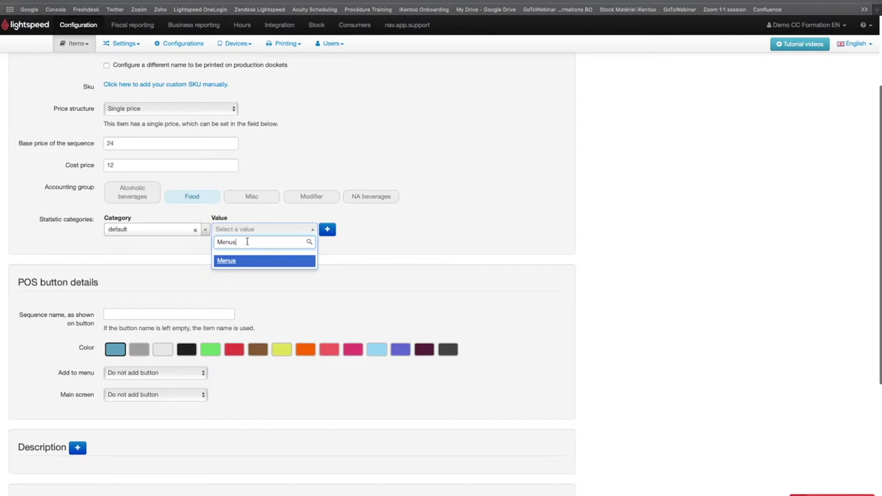
pyautogui.click(238, 261)
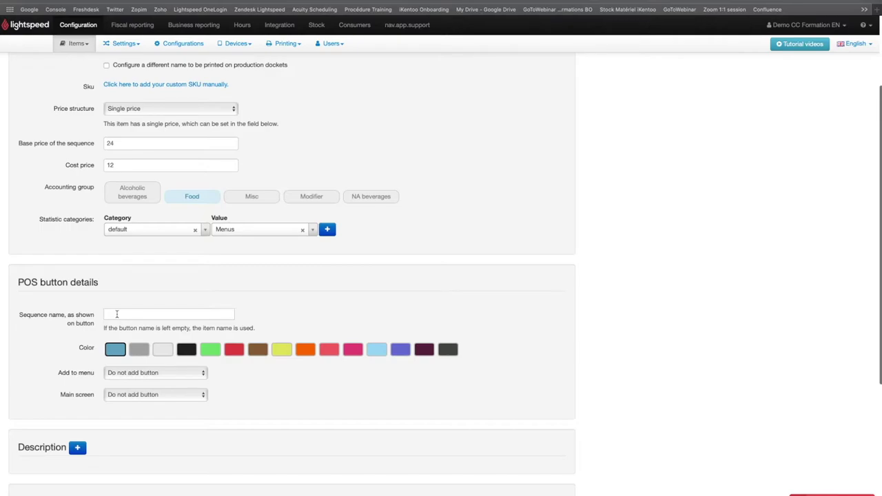
pyautogui.click(116, 314)
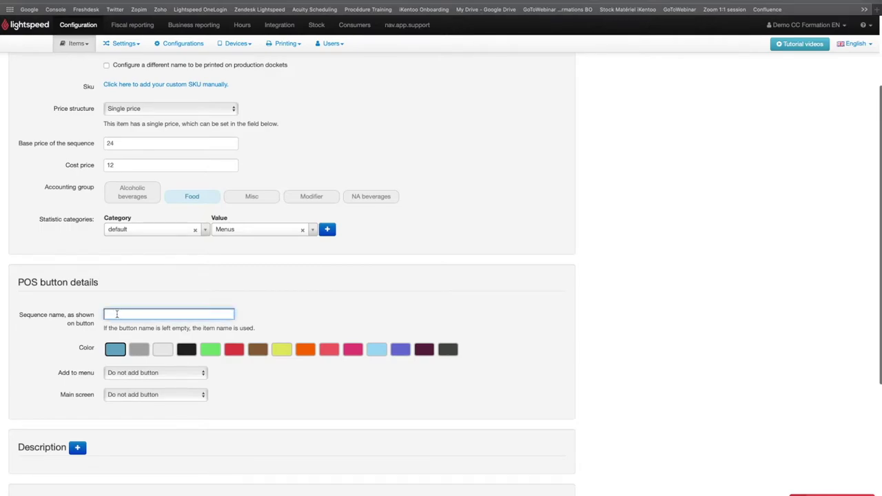
# Name the POS button 'Daily Menu' and give it the light-blue colour
pyautogui.write('Daily Menu')
pyautogui.click(50, 331)
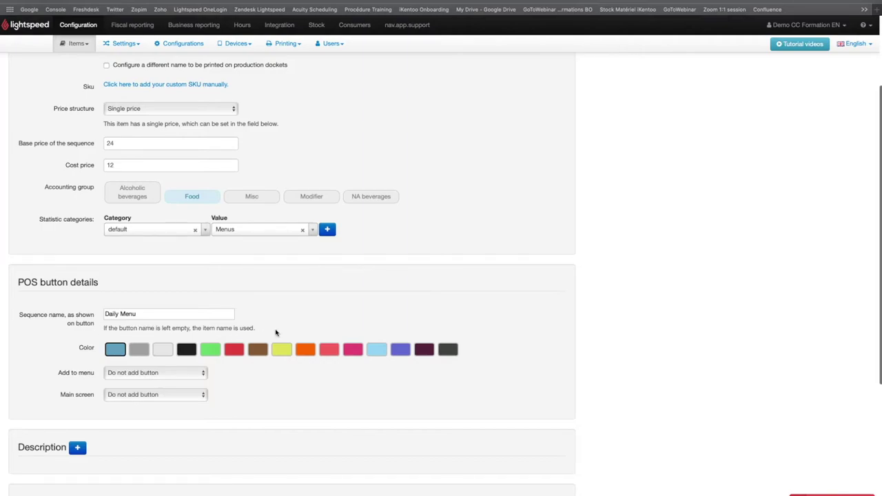
pyautogui.click(382, 352)
# Add the button to the Menu menu and Menus main screen, then save the sequence
pyautogui.click(198, 373)
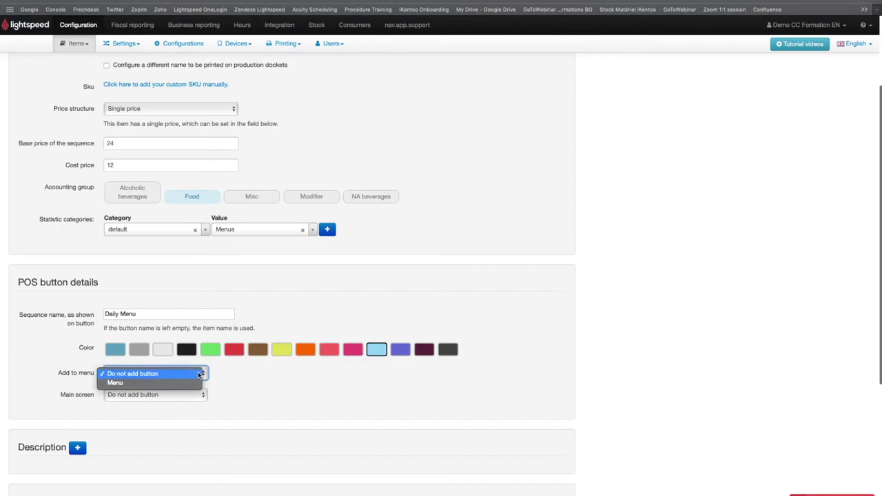
pyautogui.click(195, 383)
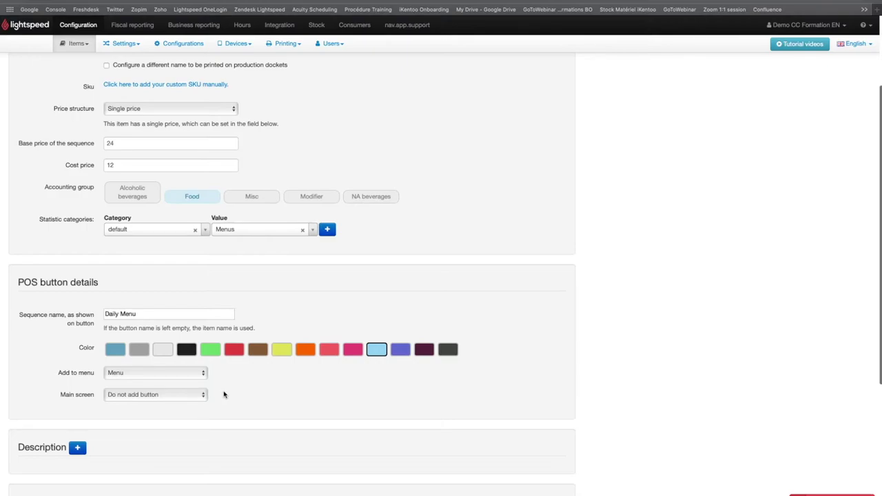
pyautogui.click(198, 396)
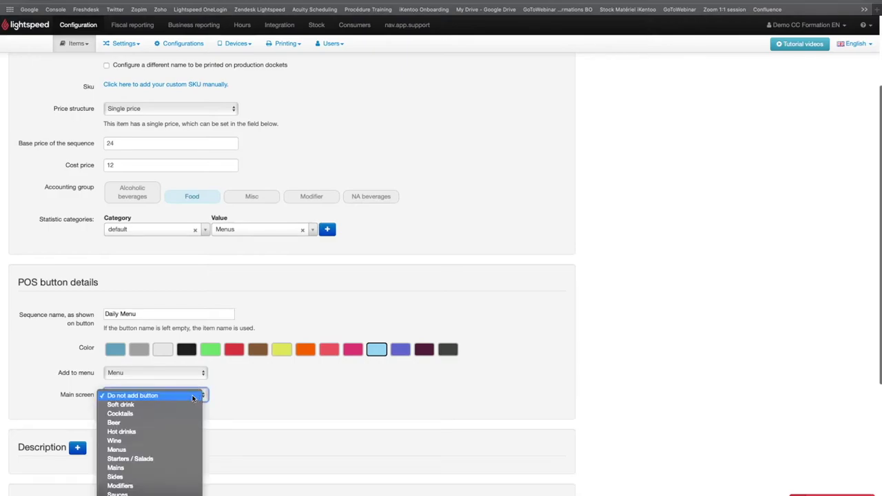
pyautogui.click(124, 451)
pyautogui.click(146, 423)
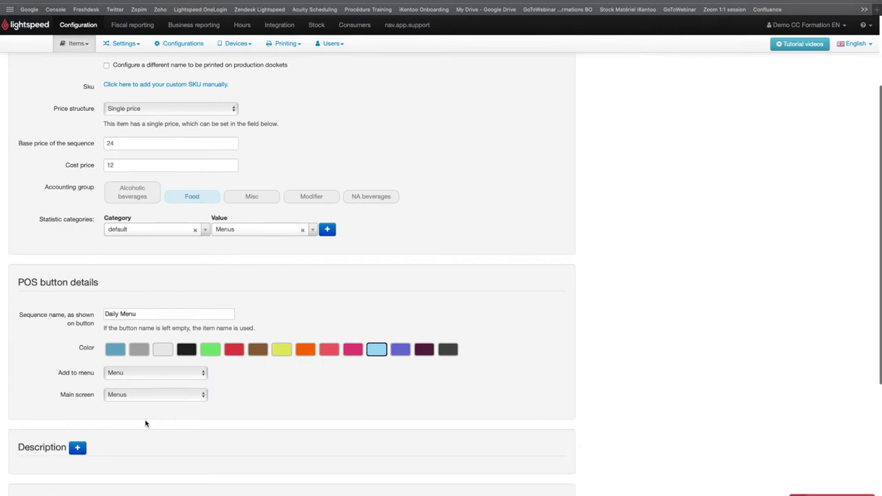
pyautogui.scroll(-3, 145, 424)
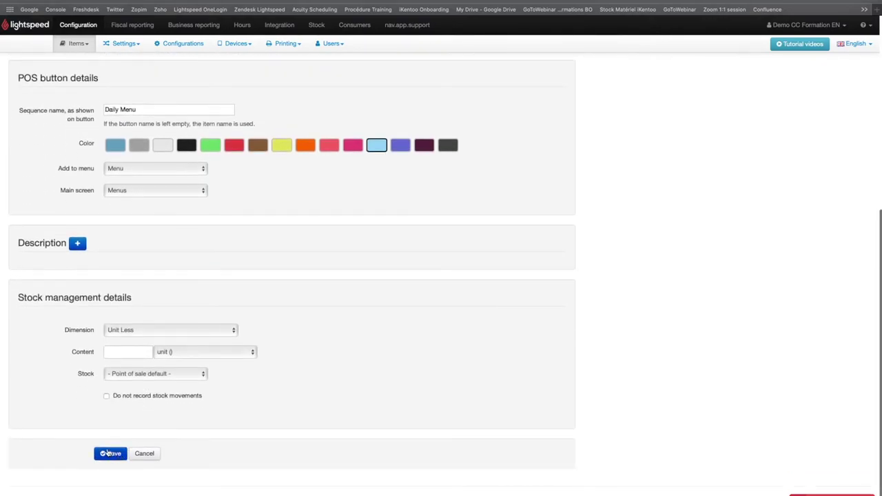
pyautogui.click(111, 455)
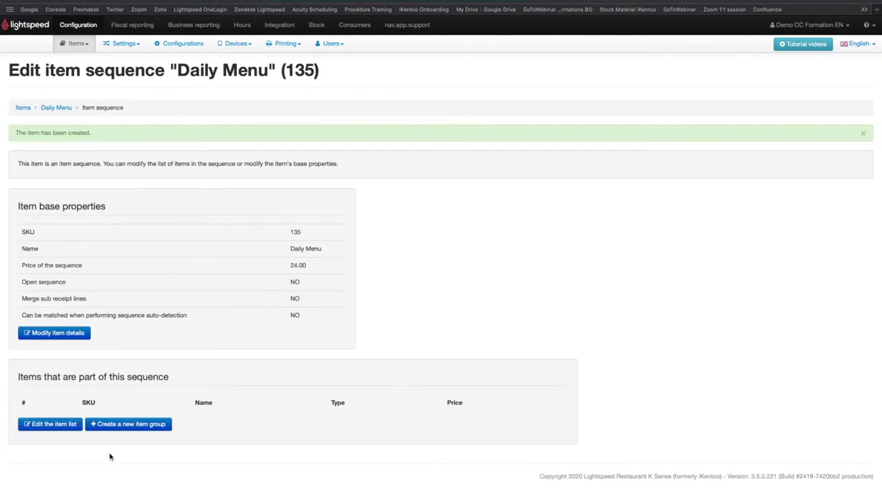
# Start a new item group from the Daily Menu sequence page
pyautogui.click(133, 425)
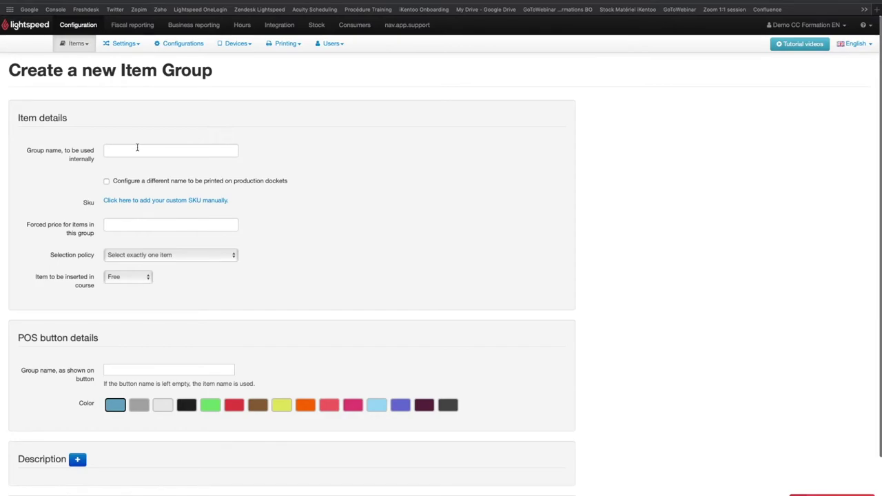
# Name the group 'Menu Starters' with a forced price of 0
pyautogui.click(137, 147)
pyautogui.write('Menu Starters')
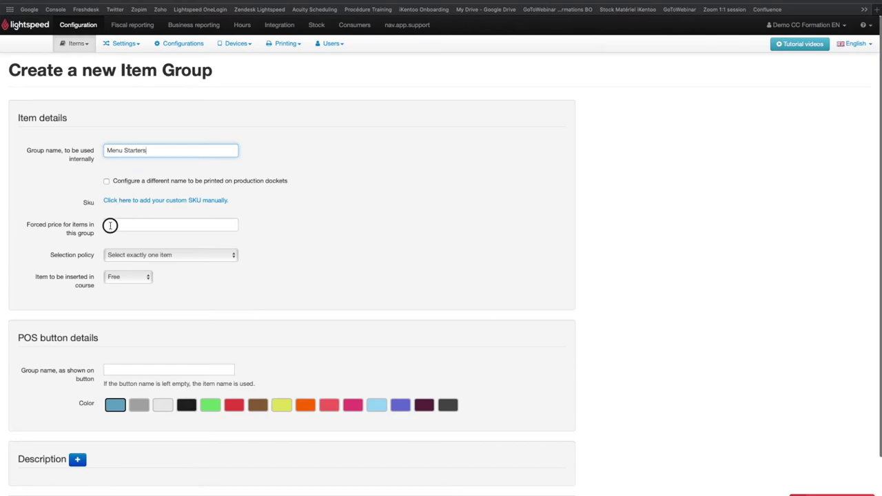
pyautogui.click(110, 227)
pyautogui.write('0')
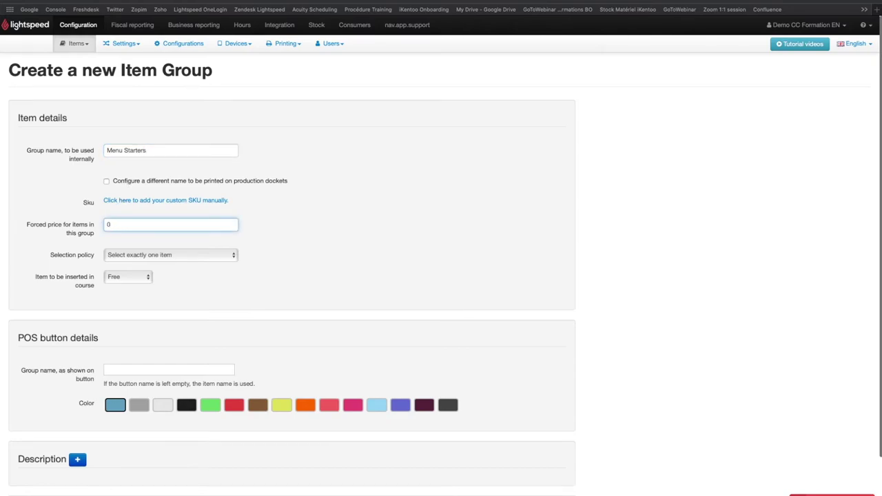
pyautogui.click(86, 240)
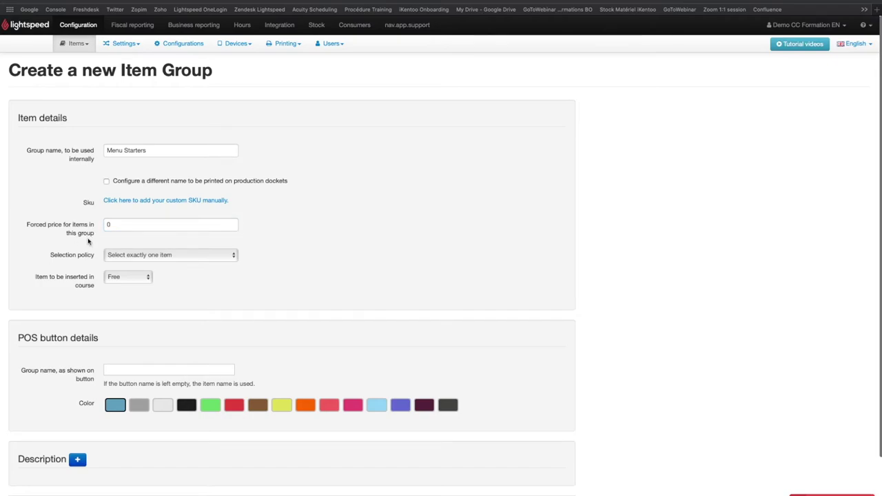
# Set selection to exactly one item, insert in the 1st course, and save the group
pyautogui.click(216, 256)
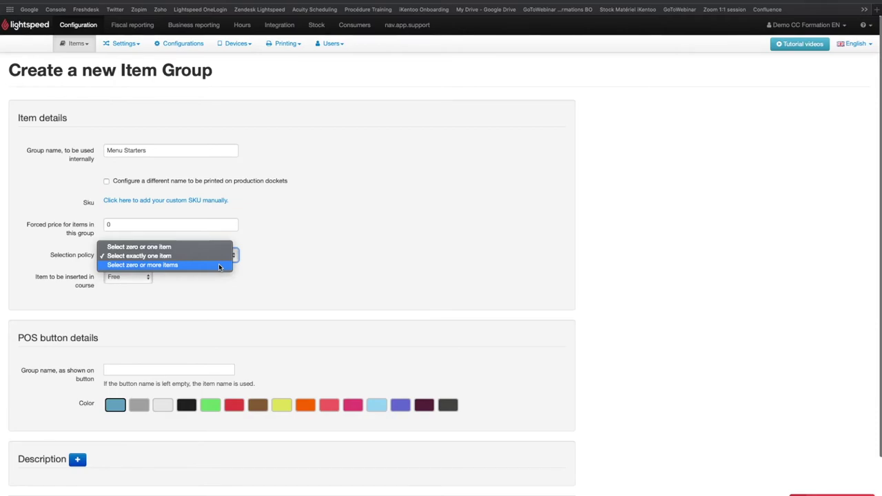
pyautogui.click(216, 257)
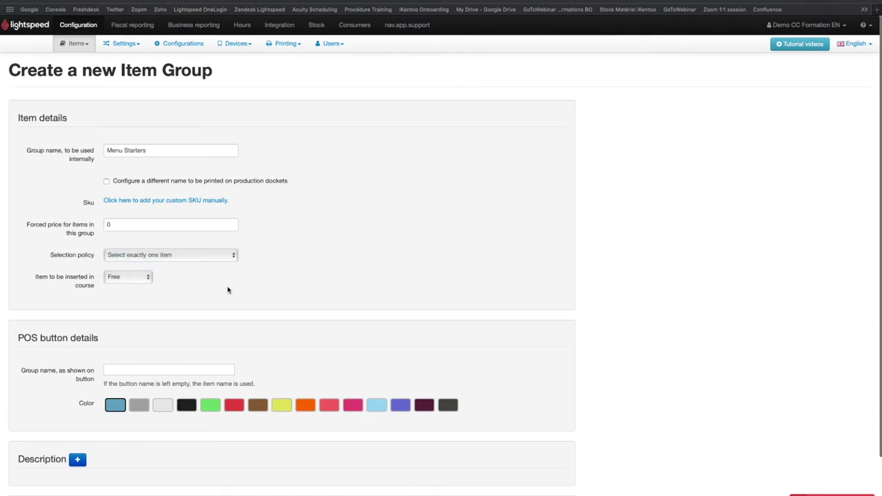
pyautogui.scroll(-1, 227, 290)
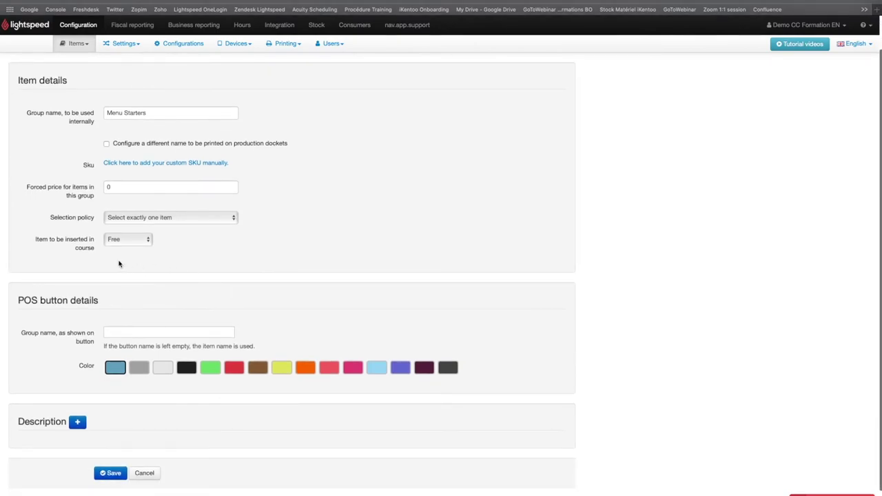
pyautogui.click(139, 239)
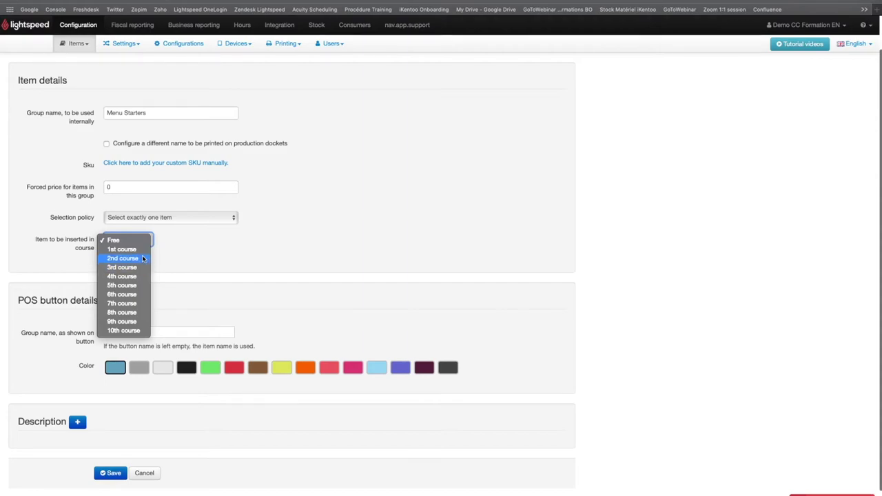
pyautogui.click(136, 250)
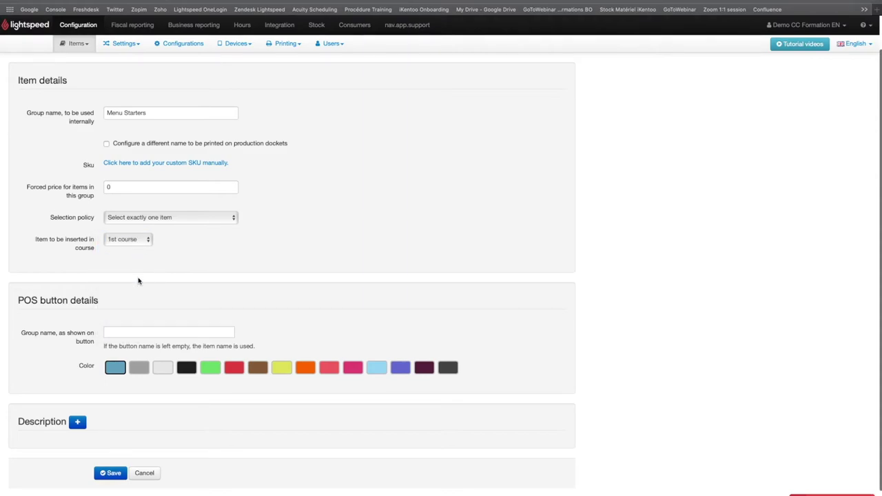
pyautogui.click(114, 474)
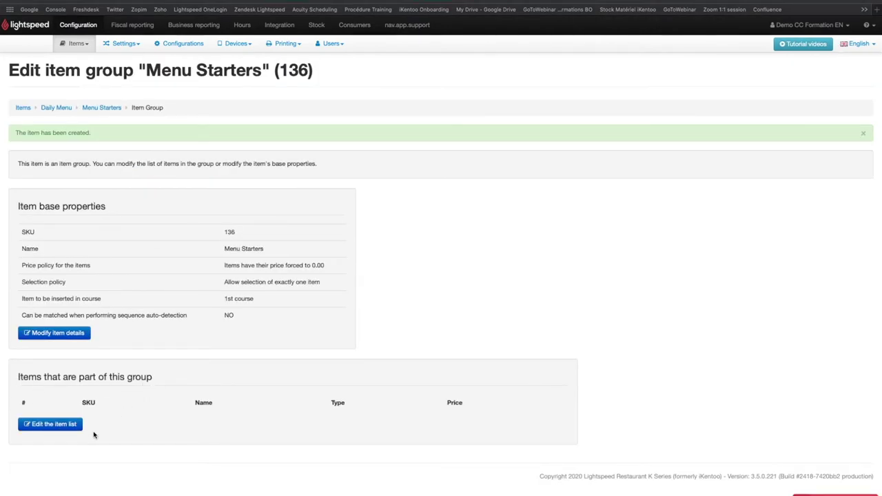
# Add Caesar Salad and Thai Salad to the Menu Starters item list, save, and return to Daily Menu
pyautogui.click(49, 431)
pyautogui.click(125, 265)
pyautogui.write('cae')
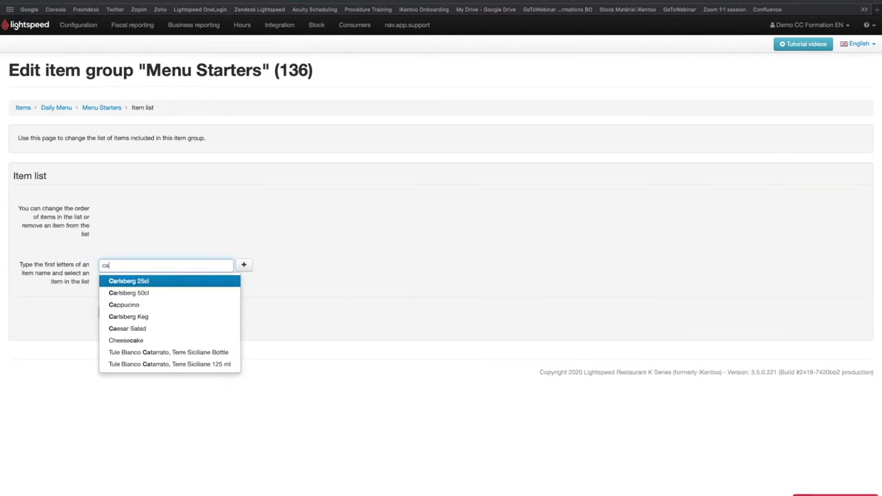
pyautogui.click(126, 281)
pyautogui.click(243, 266)
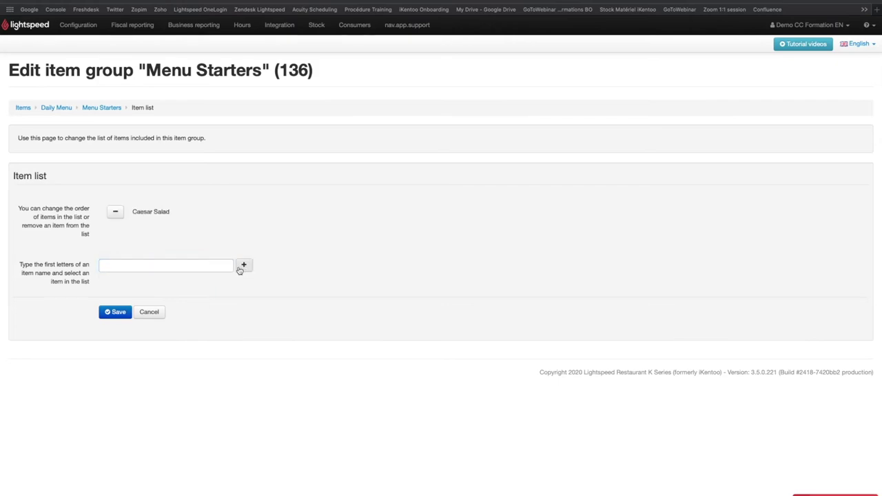
pyautogui.write('tha')
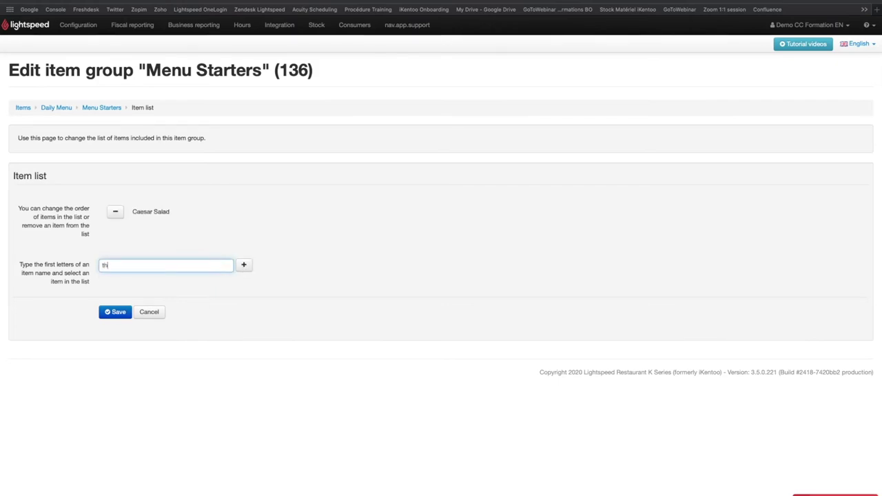
pyautogui.click(166, 285)
pyautogui.click(243, 266)
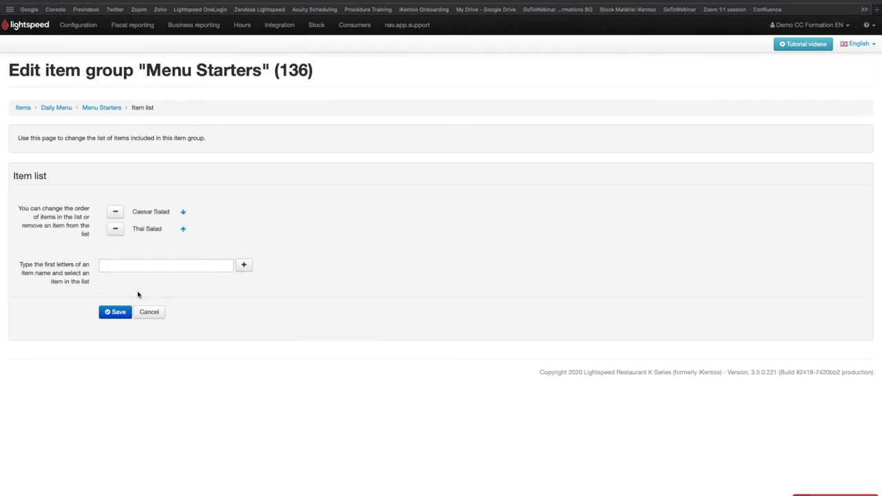
pyautogui.click(118, 312)
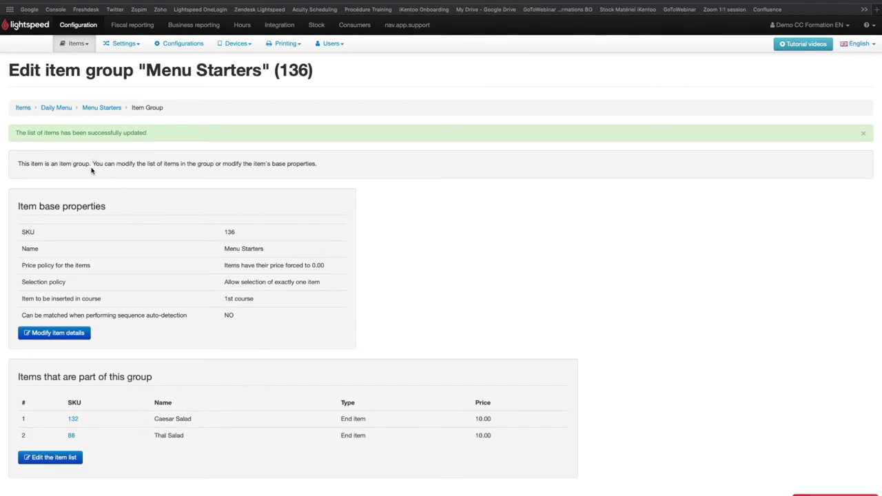
pyautogui.click(61, 110)
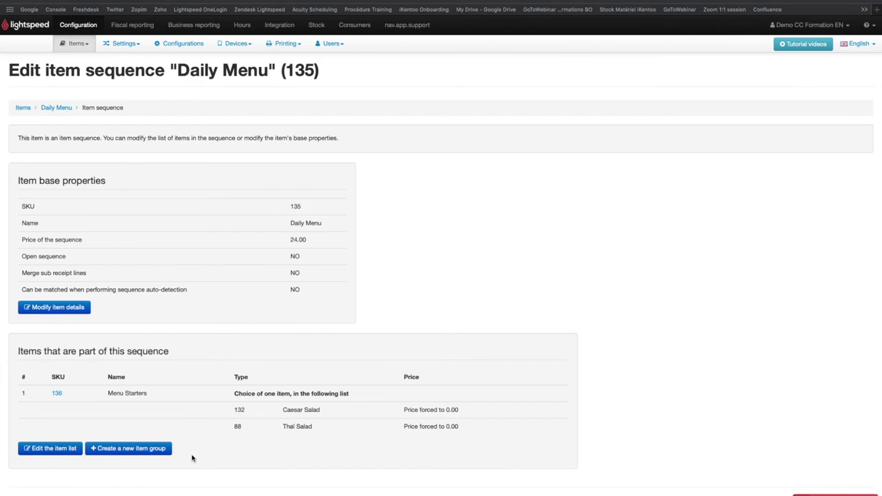
# Create a new group named 'Menu Mains' with a forced price of 0
pyautogui.click(129, 451)
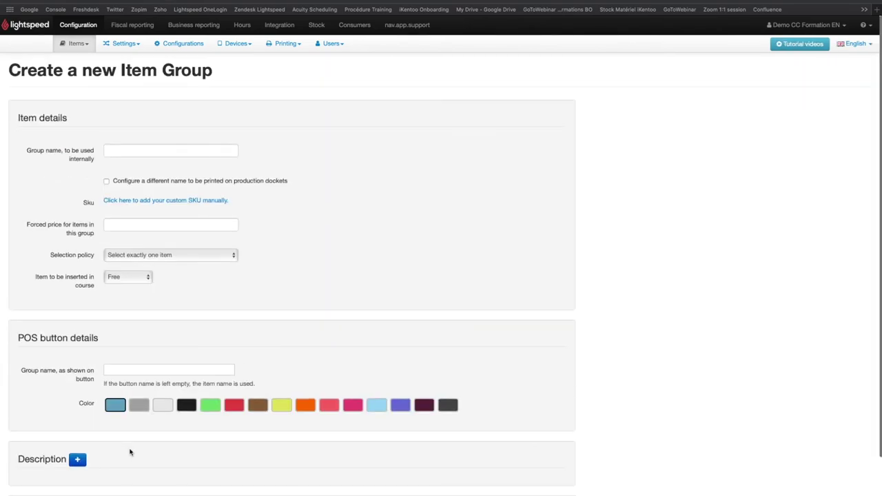
pyautogui.click(127, 152)
pyautogui.write('Menu Mains')
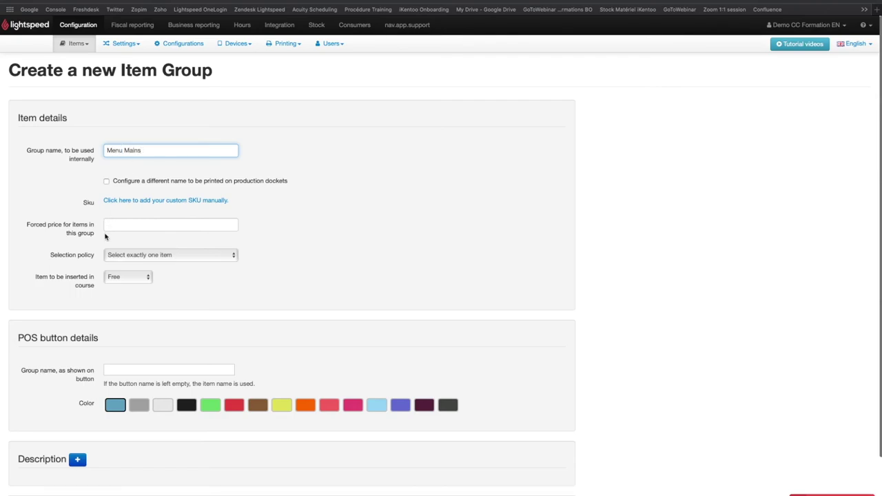
pyautogui.click(108, 225)
pyautogui.write('0')
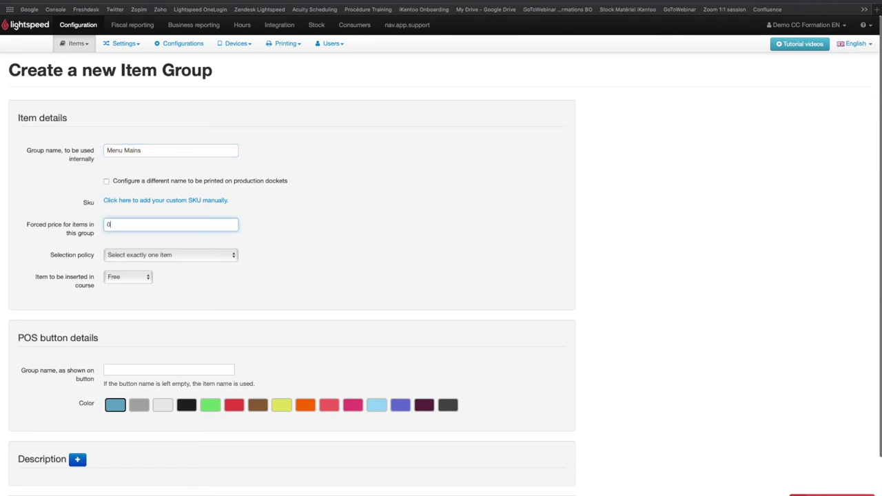
# Insert the group's items in the 2nd course and save the group
pyautogui.click(145, 278)
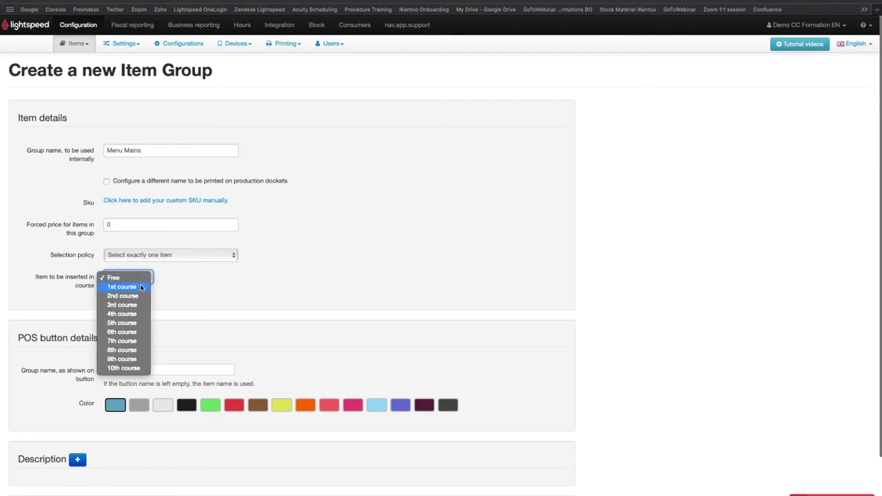
pyautogui.click(135, 297)
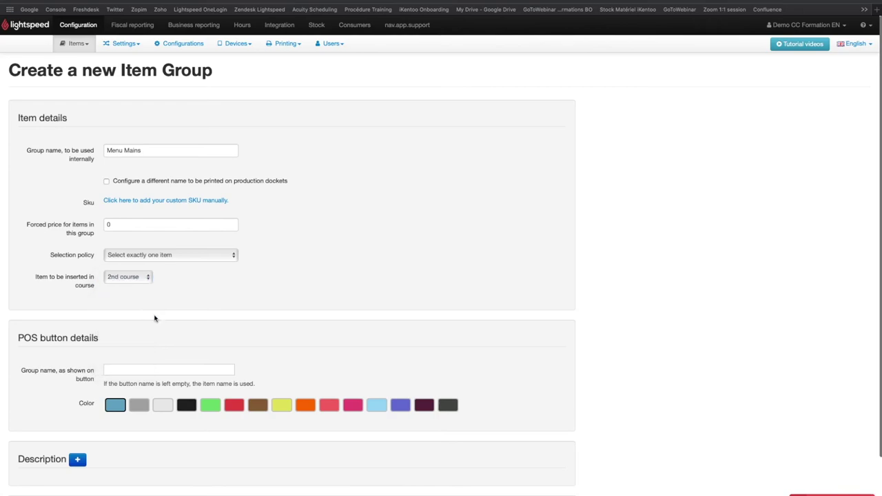
pyautogui.scroll(-1, 154, 317)
pyautogui.scroll(-1, 154, 318)
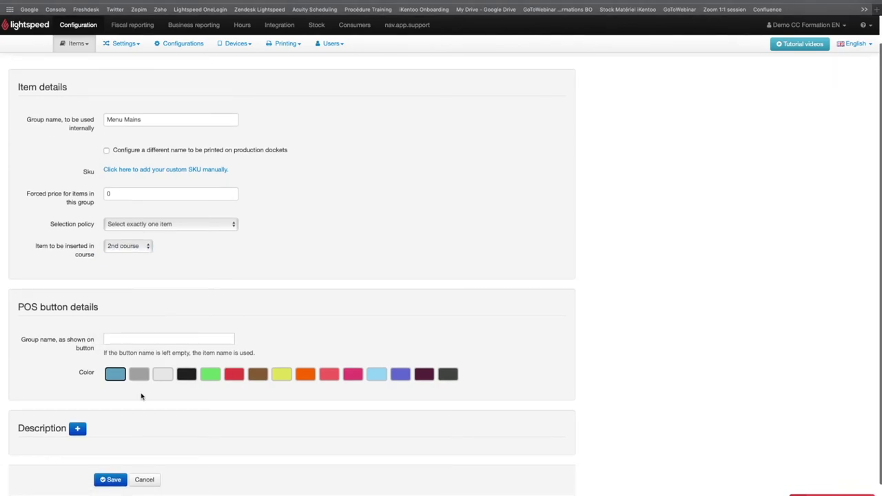
pyautogui.click(113, 482)
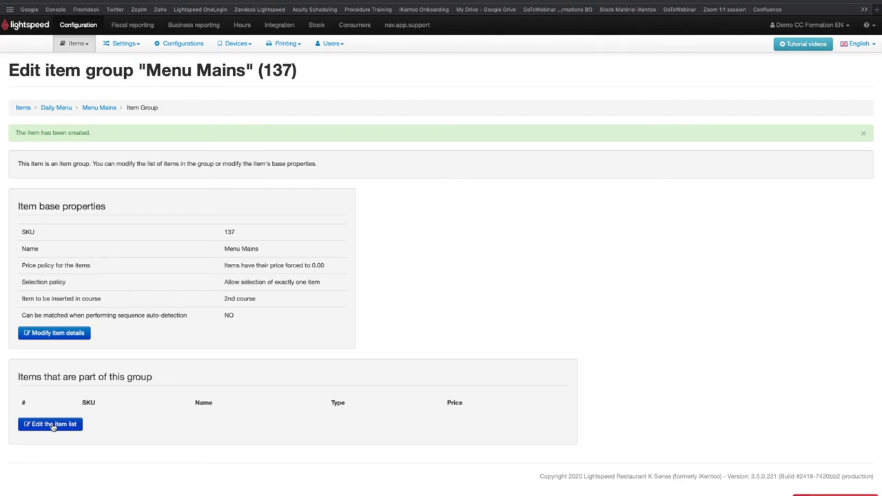
# Add Beef Steak and Fish and Chips to the Menu Mains item list, save, and return to Daily Menu
pyautogui.click(53, 424)
pyautogui.click(111, 266)
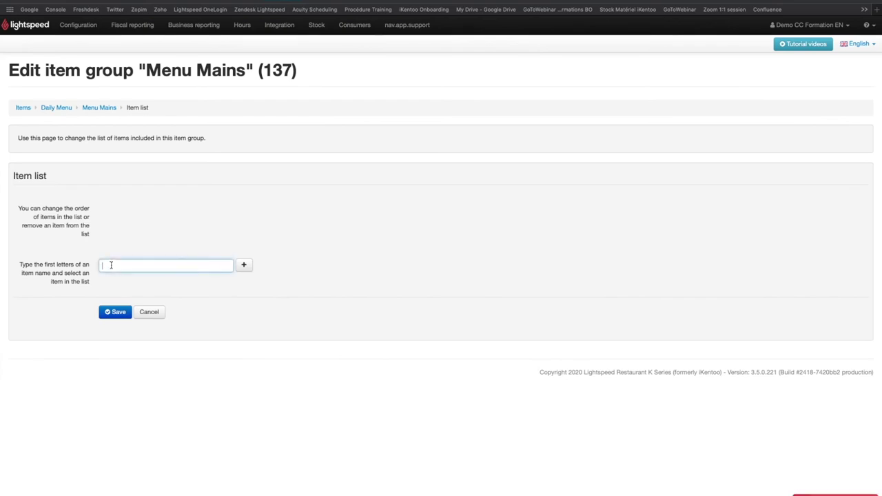
pyautogui.write('beef')
pyautogui.press('Return')
pyautogui.click(245, 266)
pyautogui.click(218, 266)
pyautogui.write('fish')
pyautogui.click(185, 285)
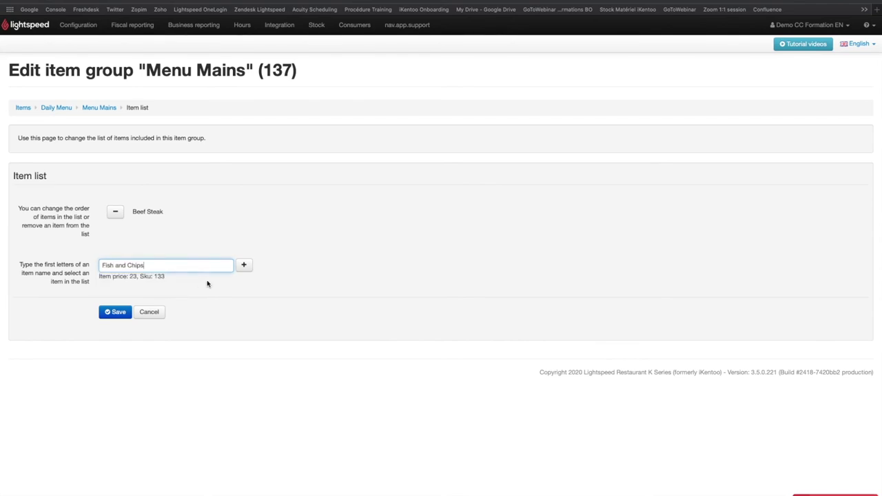
pyautogui.click(243, 268)
pyautogui.click(111, 313)
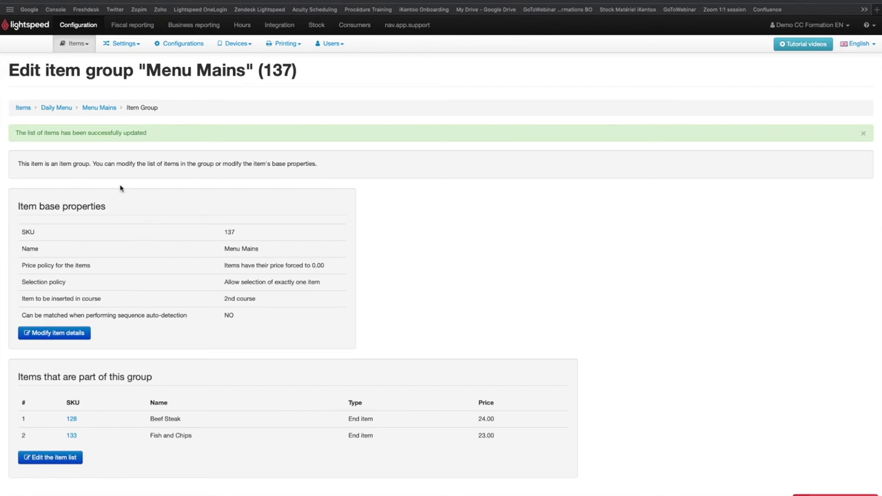
pyautogui.click(60, 110)
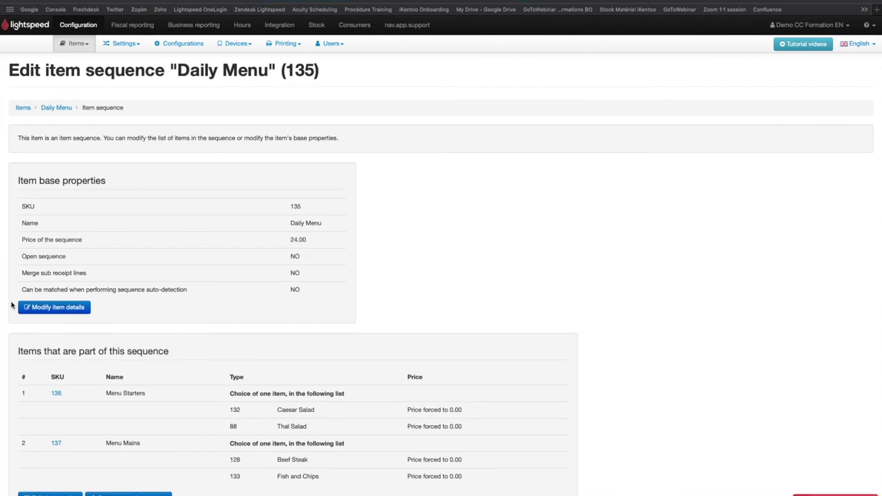
pyautogui.scroll(-1, 13, 306)
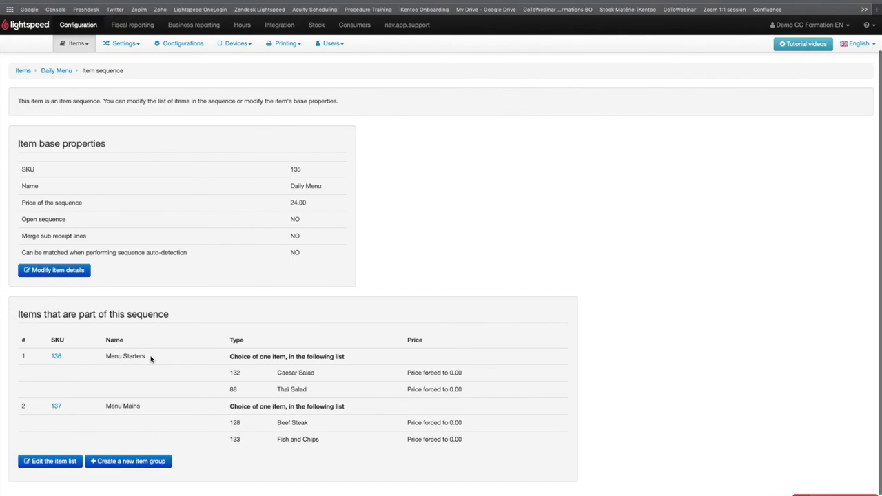